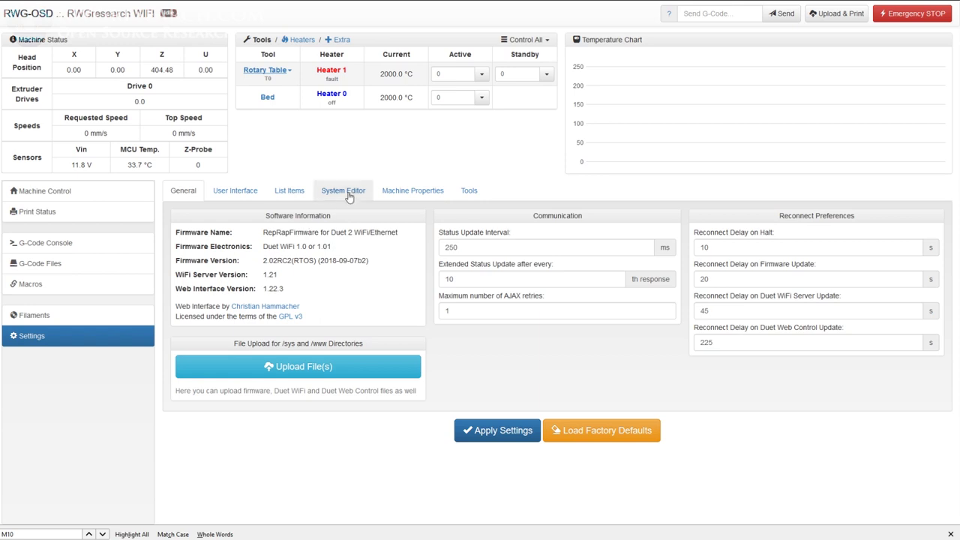
Open config.g from the system directory for editing and highlight its "Axis and motor configuration" heading.
left_click(348, 193)
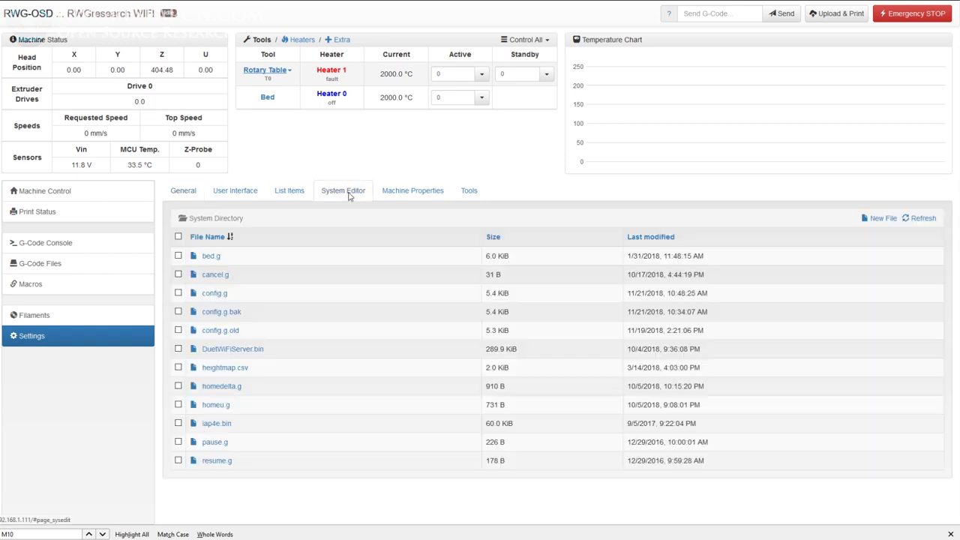
left_click(214, 294)
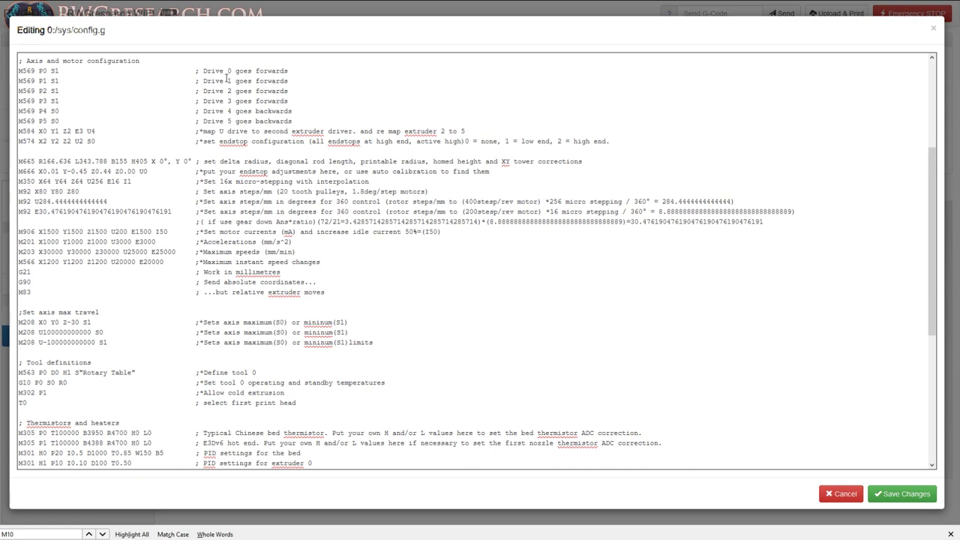
left_click(138, 61)
left_click_drag(20, 63, 140, 60)
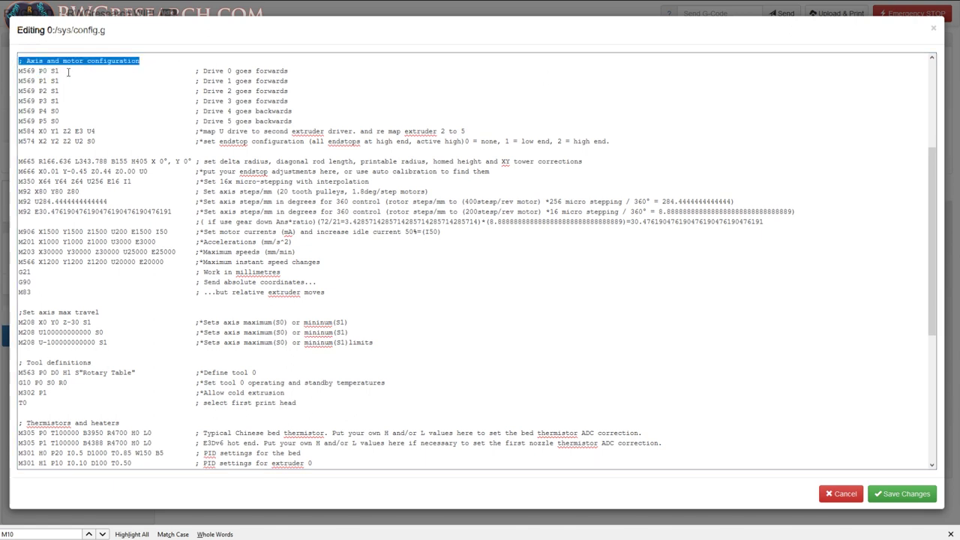
left_click(144, 60)
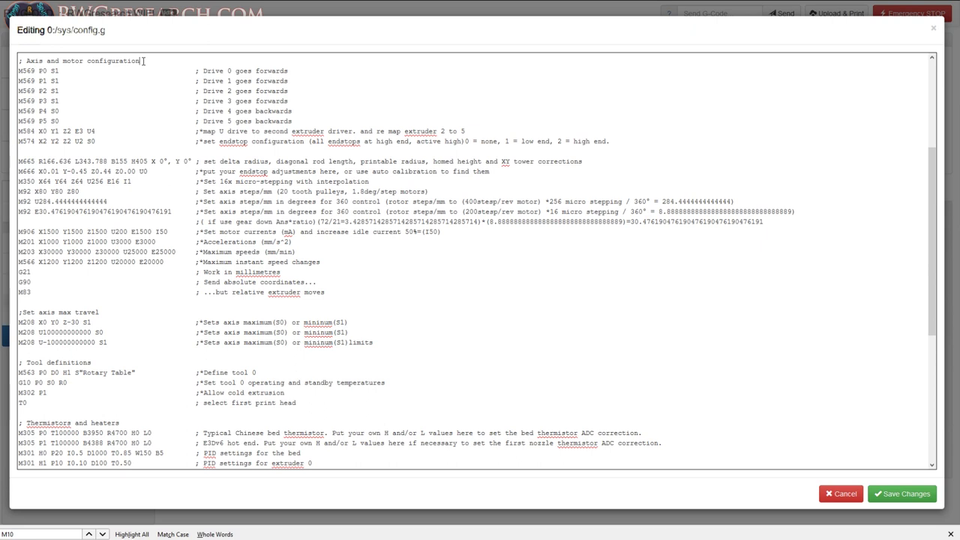
Examine the asterisk comment marker, the U drive mapping in M584 and the U endstop setting in M574.
left_click(201, 141)
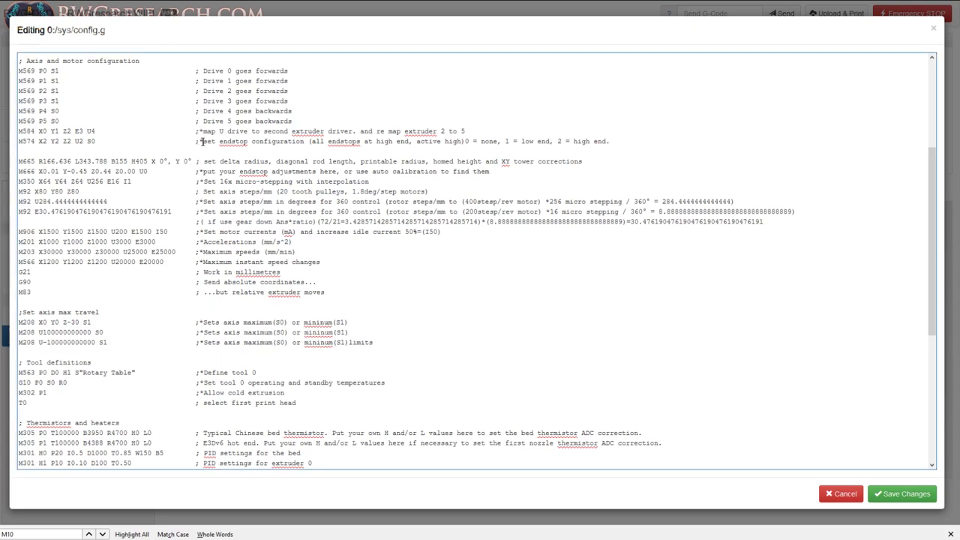
left_click_drag(200, 141, 204, 141)
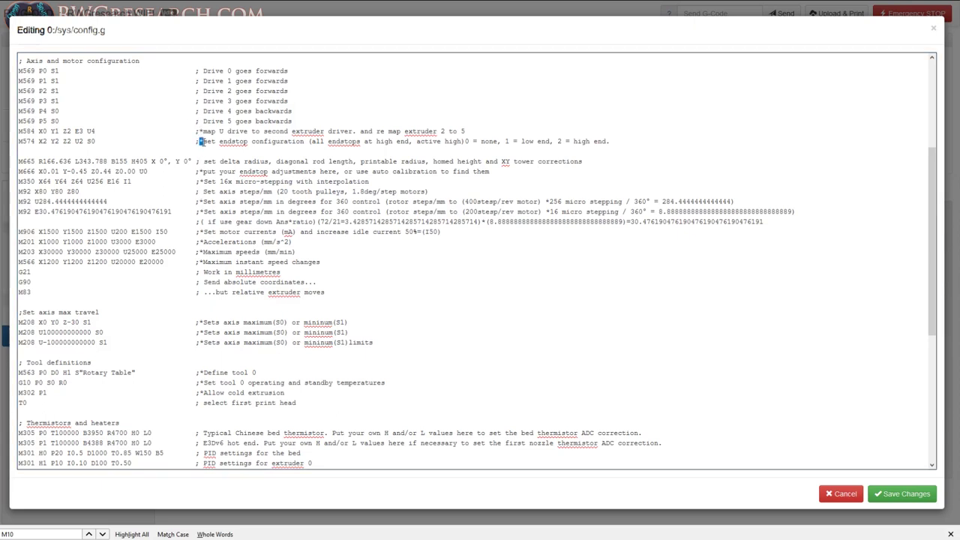
type("*")
mouse_move(86, 131)
left_mouse_down()
mouse_move(95, 131)
mouse_move(82, 132)
left_mouse_up()
left_click_drag(73, 141, 87, 141)
left_click_drag(219, 141, 348, 148)
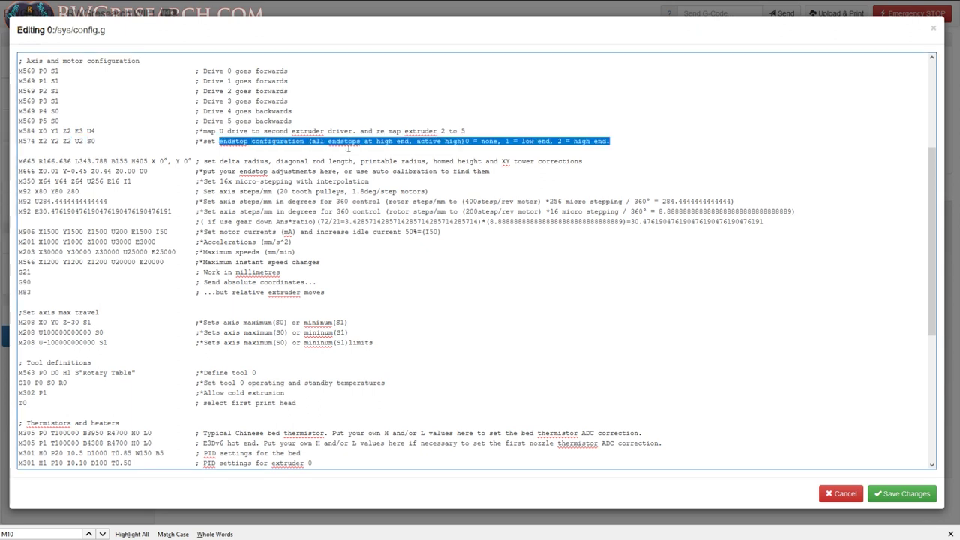
left_click(71, 141)
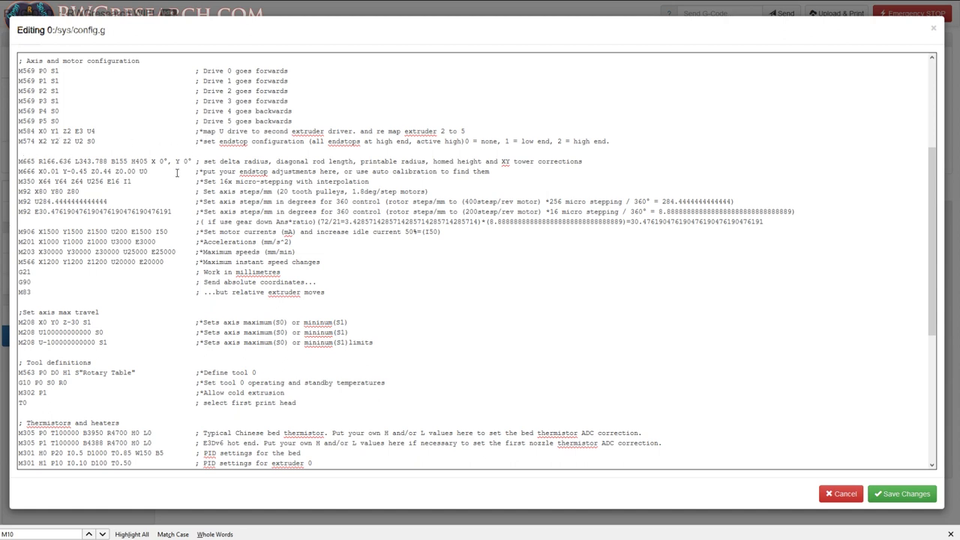
Inspect the U endstop adjustment in the M666 line and the U and E micro-stepping values in M350.
left_click_drag(199, 171, 203, 171)
left_click_drag(140, 171, 179, 171)
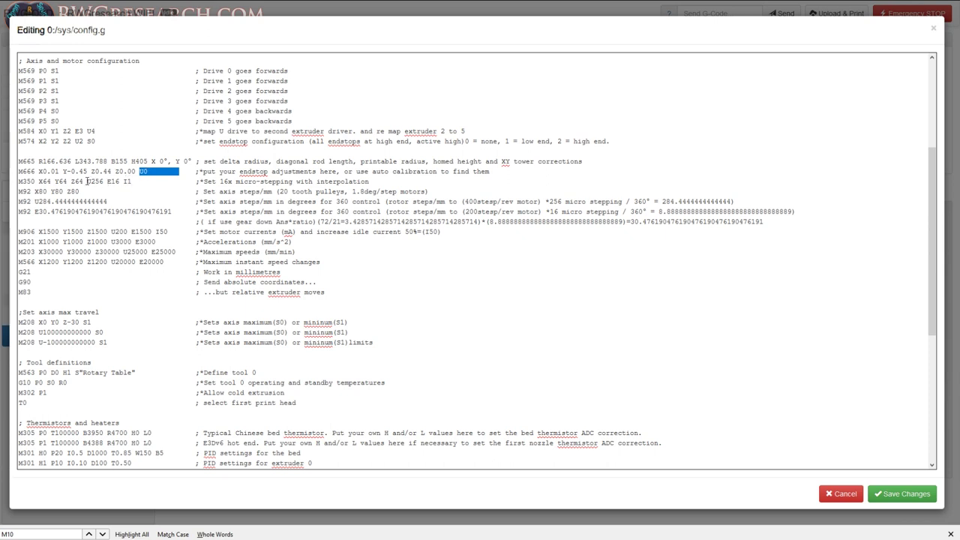
left_click_drag(88, 182, 121, 181)
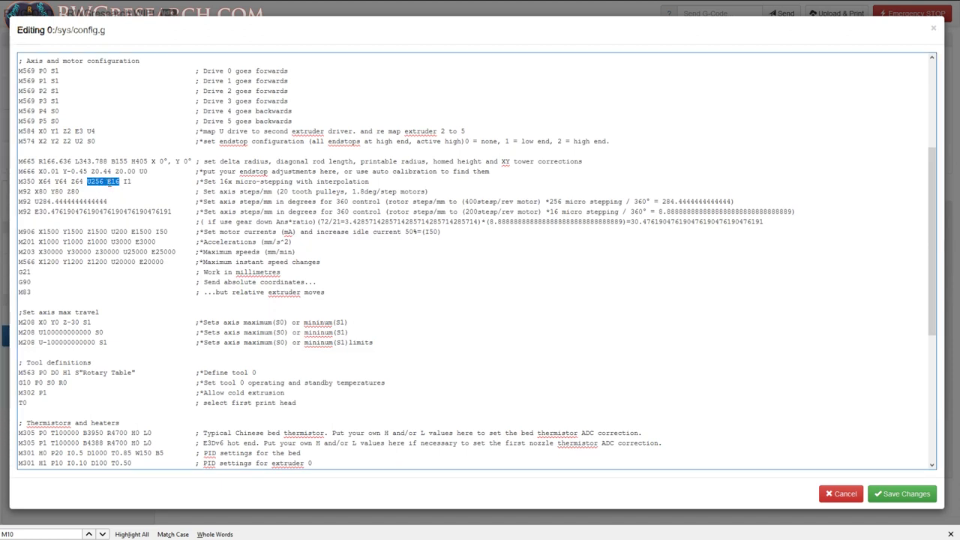
left_click(109, 181)
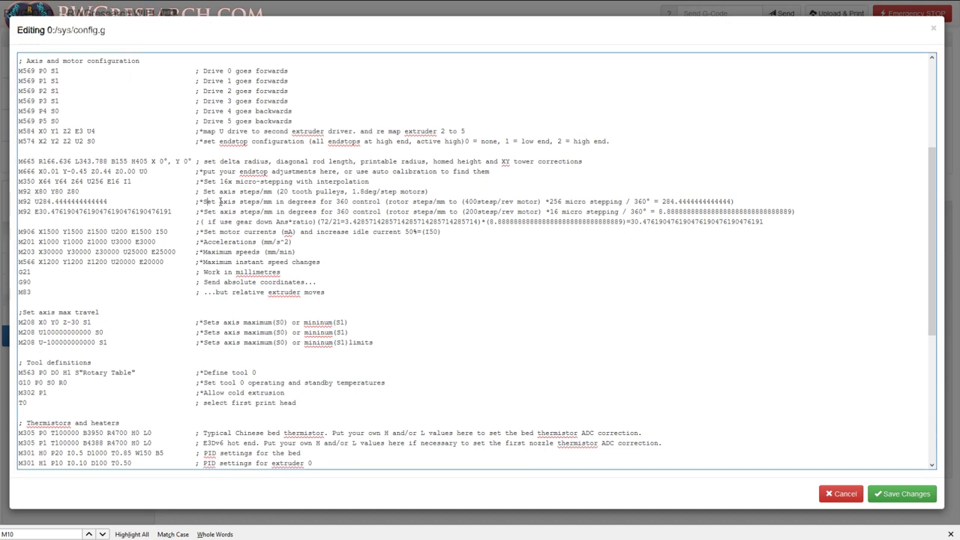
Review the M92 U steps-per-degree calculation, checking its motor steps, micro-stepping factor and result against the configured value.
left_click_drag(201, 201, 300, 201)
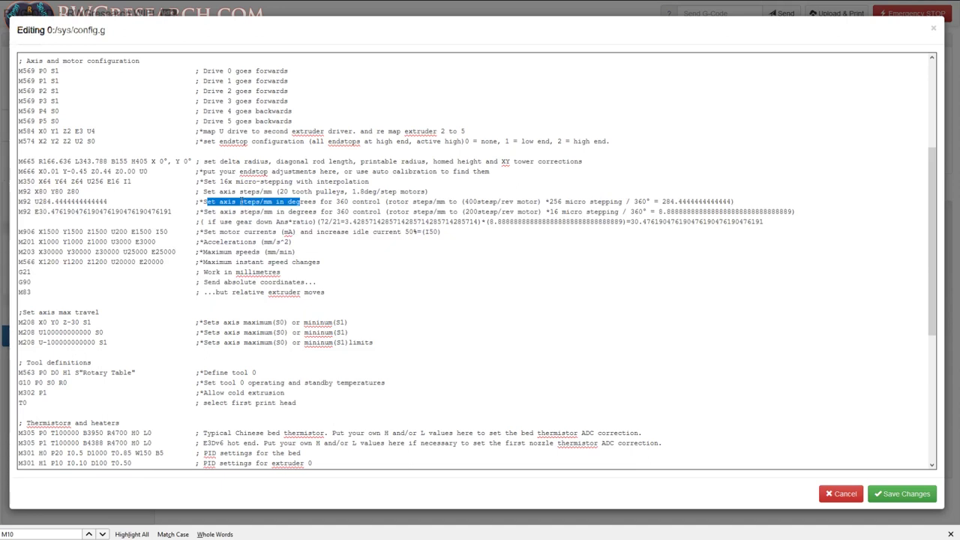
left_click(237, 201)
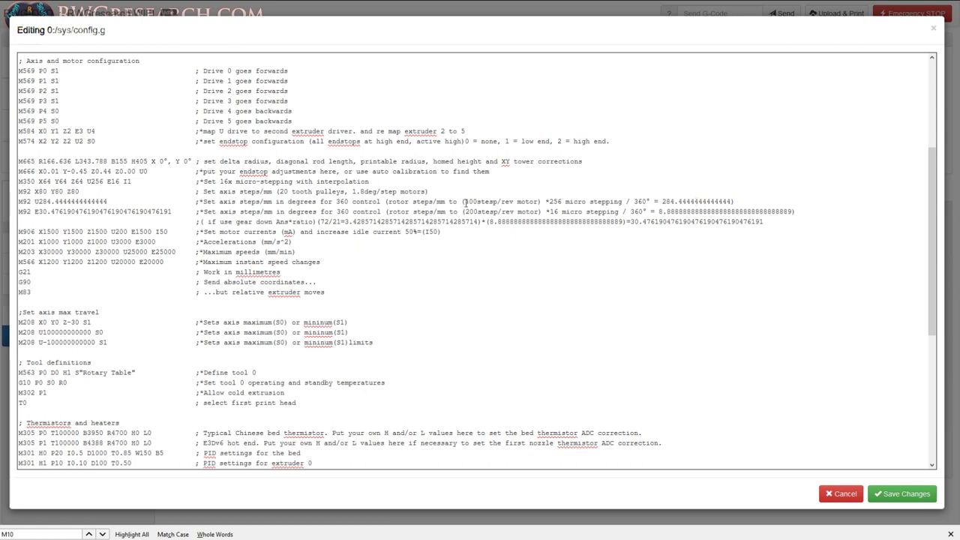
left_click_drag(466, 202, 479, 202)
double_click(90, 181)
left_click_drag(660, 201, 737, 202)
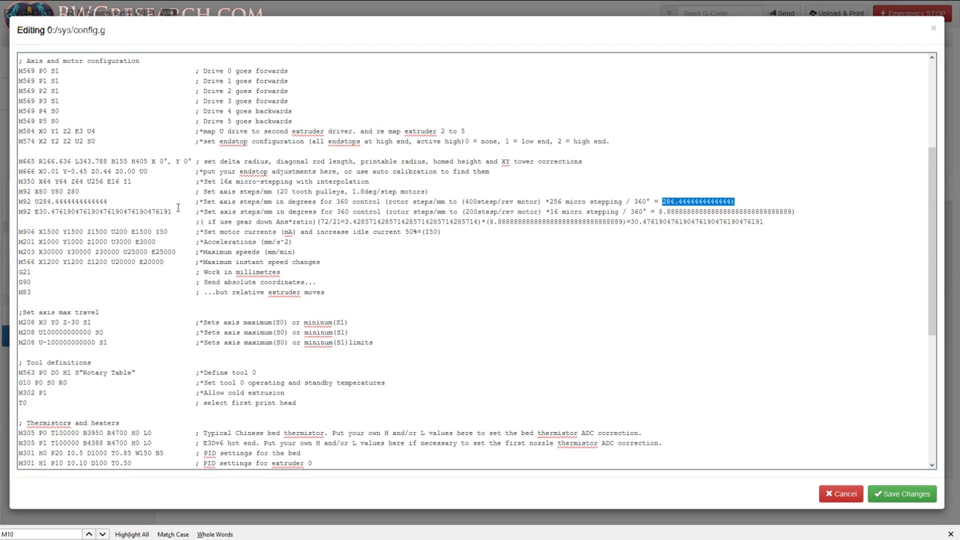
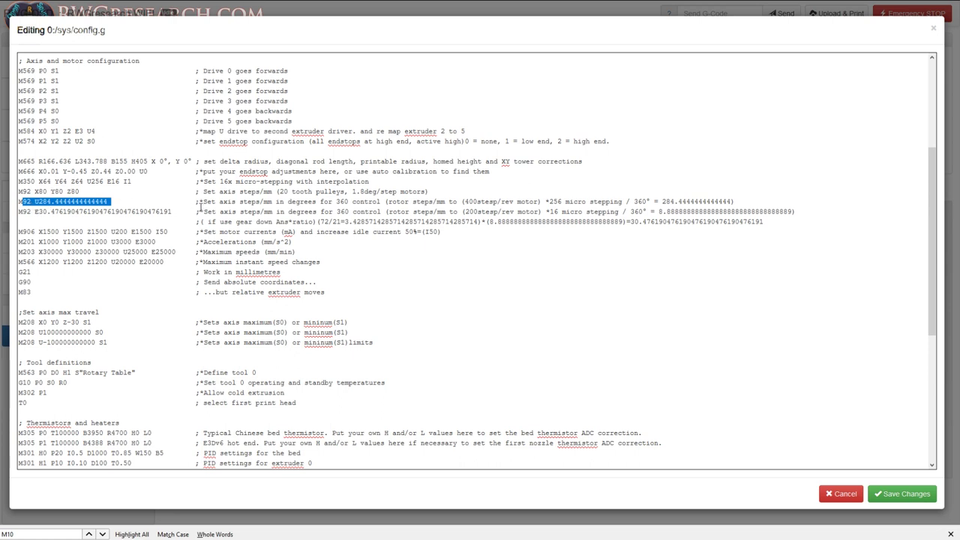
left_click(40, 202)
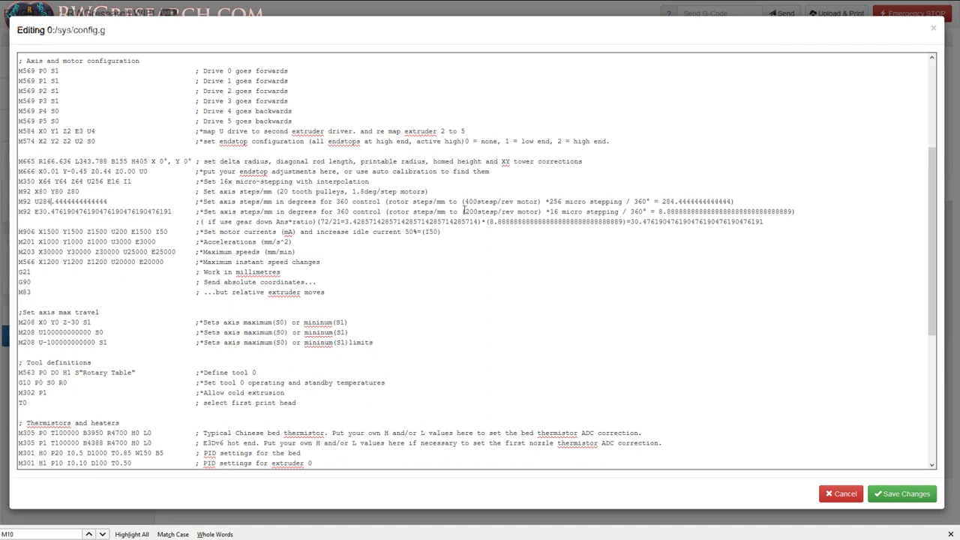
Review the M92 E steps-per-degree calculation, including its micro-stepping and gear-down ratio, and compare the configured E value with the U value.
left_click_drag(465, 212, 539, 213)
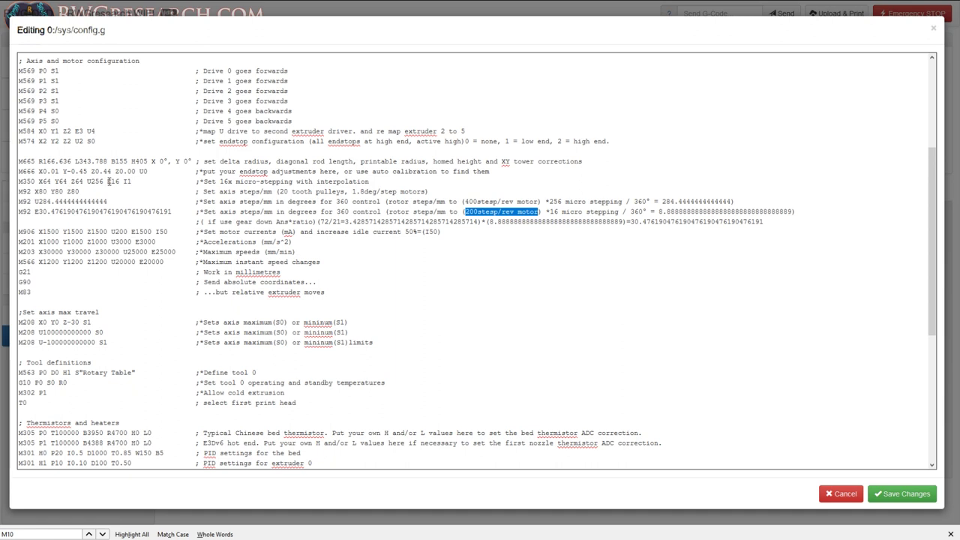
double_click(110, 182)
double_click(555, 211)
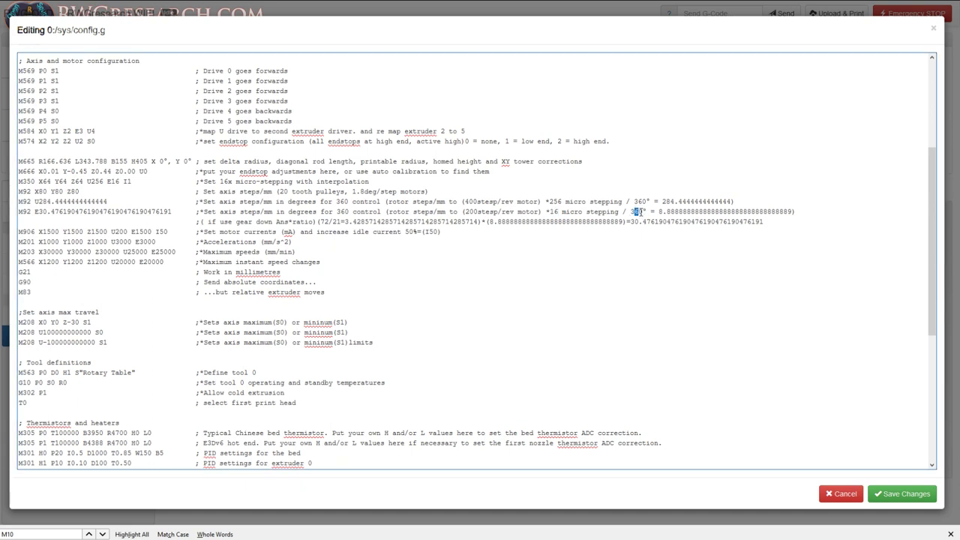
left_click_drag(657, 211, 807, 212)
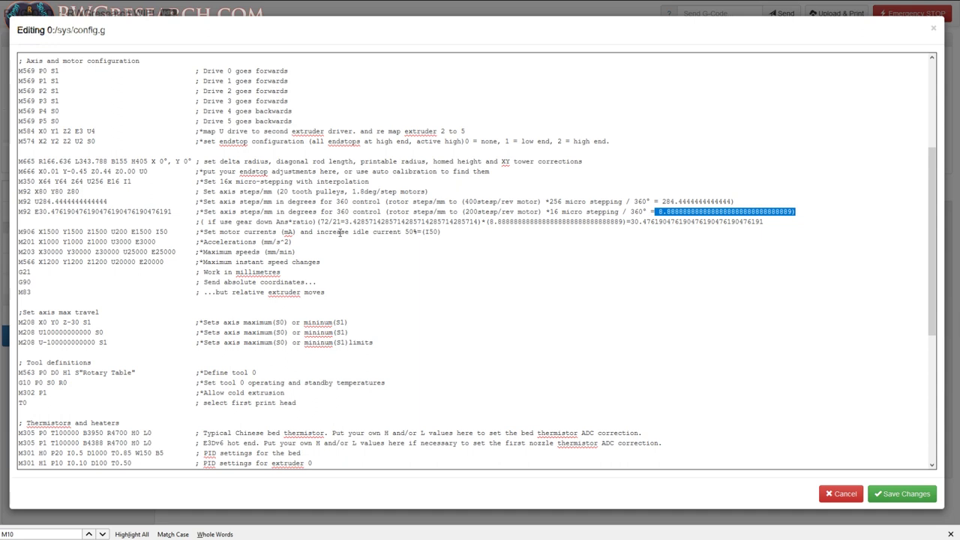
left_click_drag(319, 222, 766, 223)
left_click_drag(35, 213, 170, 214)
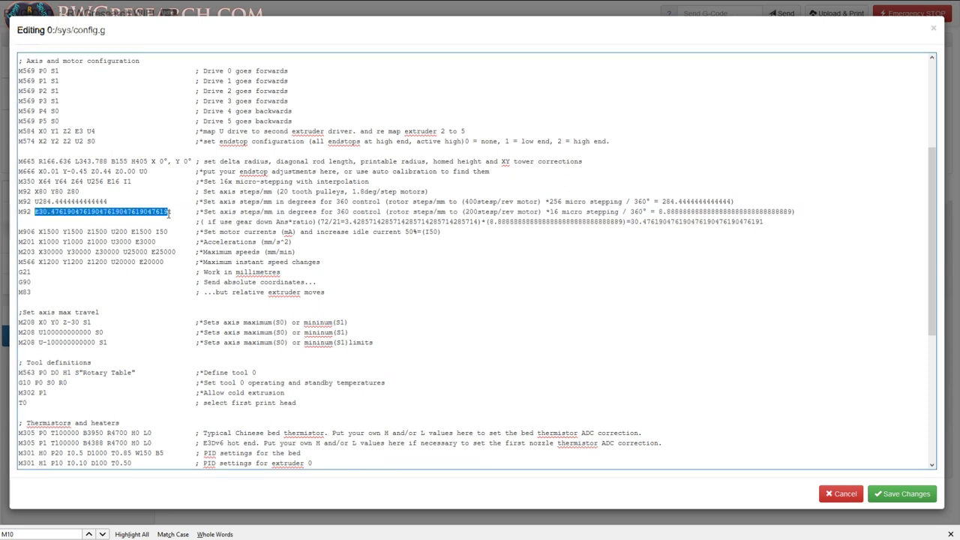
left_click_drag(34, 203, 84, 202)
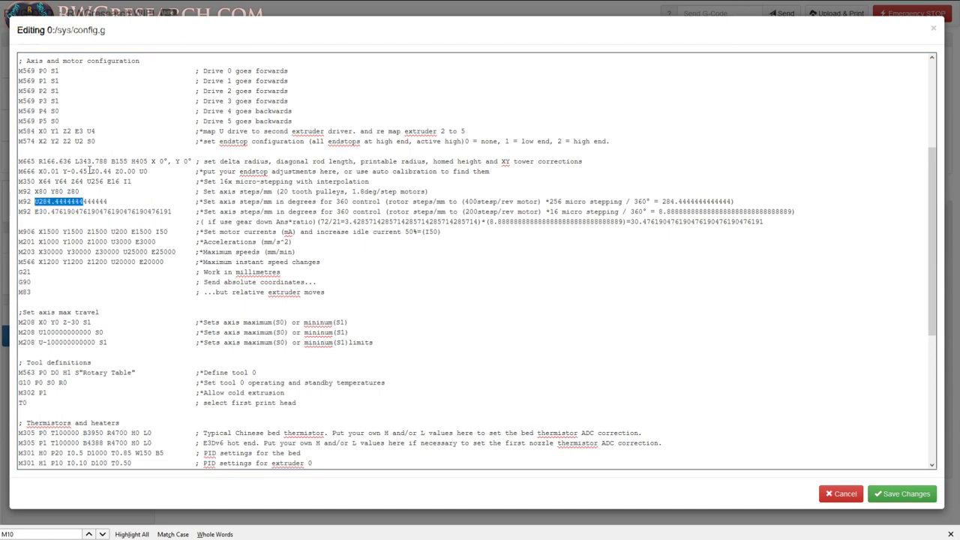
left_click_drag(35, 212, 92, 211)
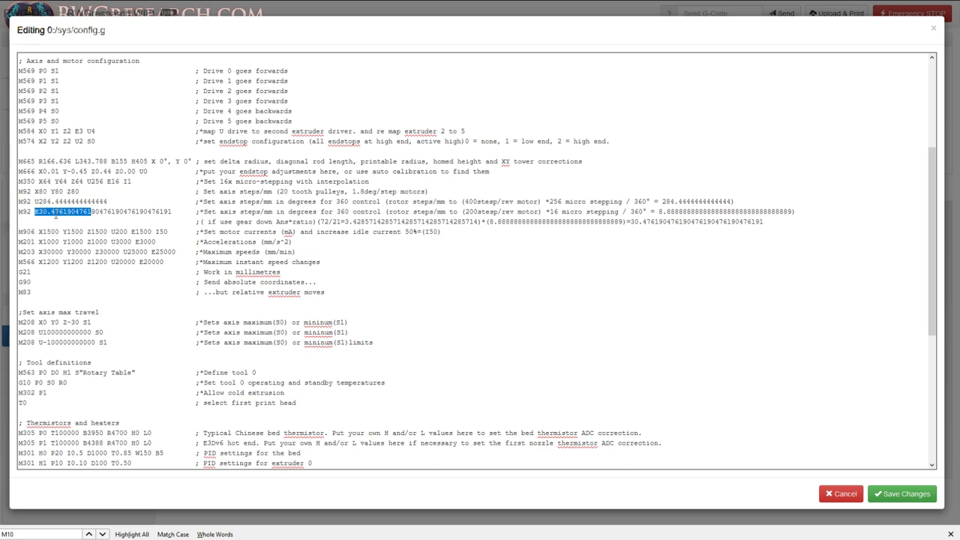
left_click(54, 214)
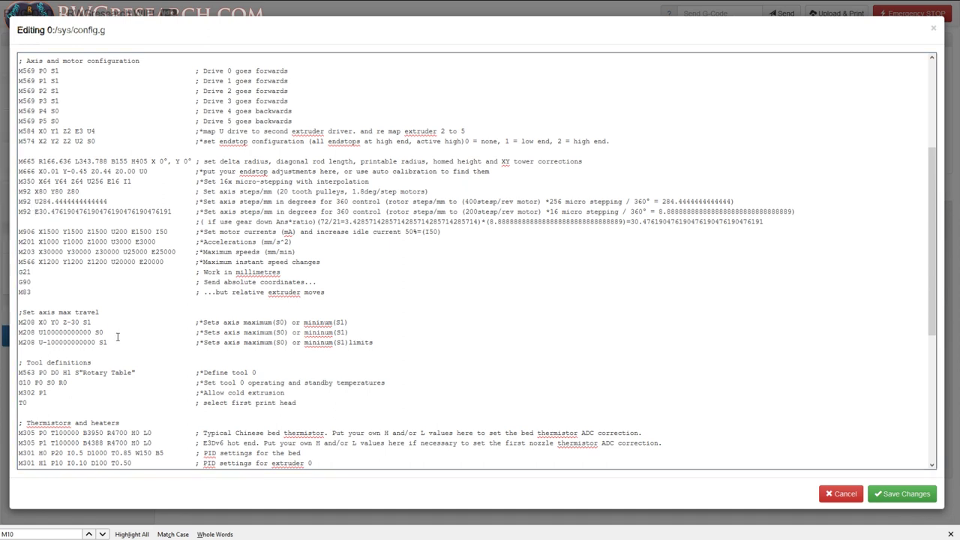
Examine the G90 and M83 movement modes and the rotary axis values for motor current, acceleration, maximum speed and instant speed change.
left_click_drag(299, 293, 15, 282)
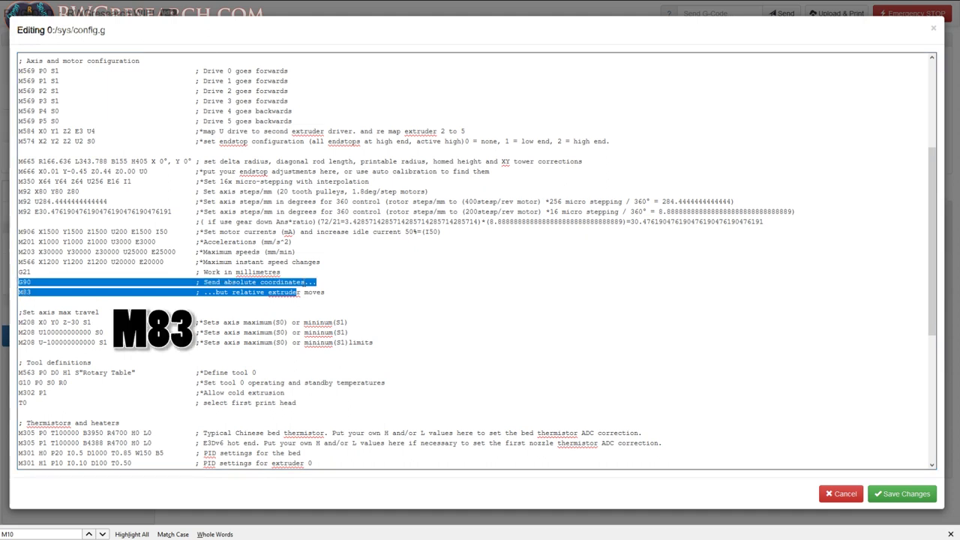
left_click(216, 292)
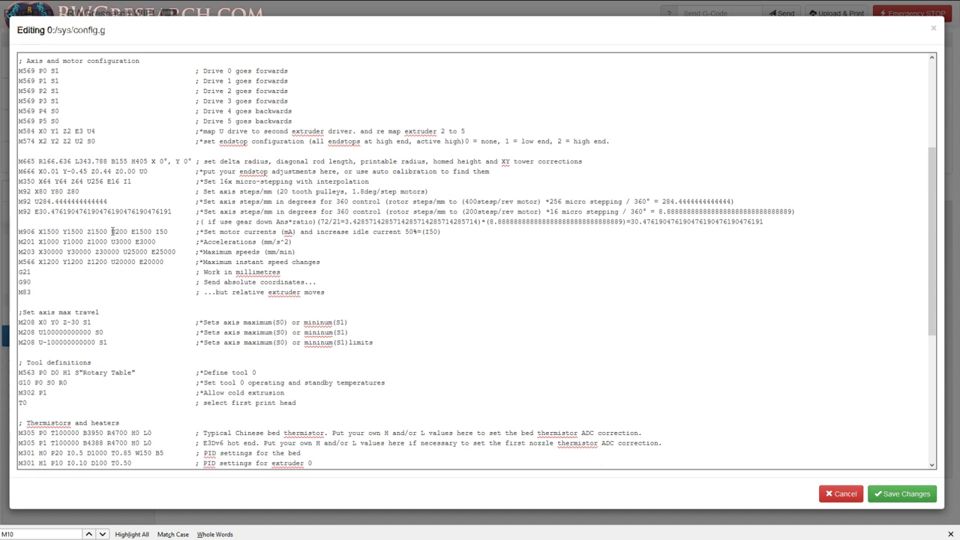
left_click_drag(111, 232, 128, 231)
left_click_drag(110, 241, 136, 242)
left_click_drag(123, 253, 174, 253)
left_click_drag(111, 262, 265, 261)
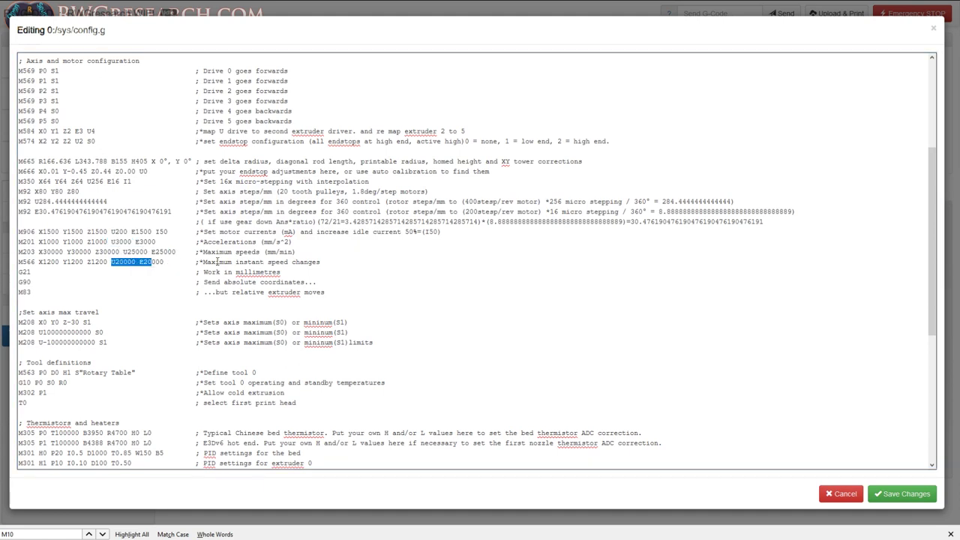
left_click(114, 262)
Examine the axis max travel section, focusing on the maximum and minimum U limits in the M208 lines.
scroll(232, 255, "down", 2)
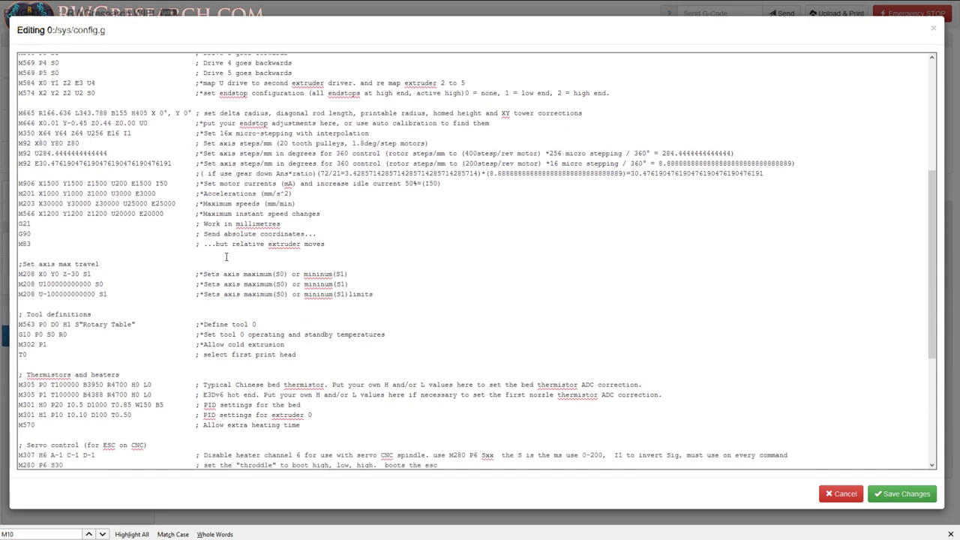
scroll(227, 258, "down", 2)
left_click_drag(18, 216, 382, 244)
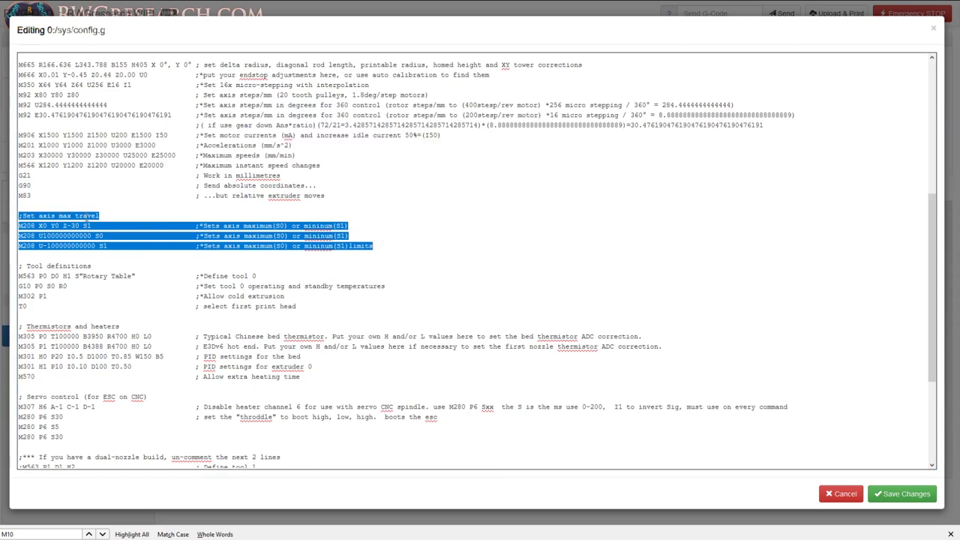
left_click_drag(39, 235, 111, 246)
left_click(99, 236)
left_click(39, 236)
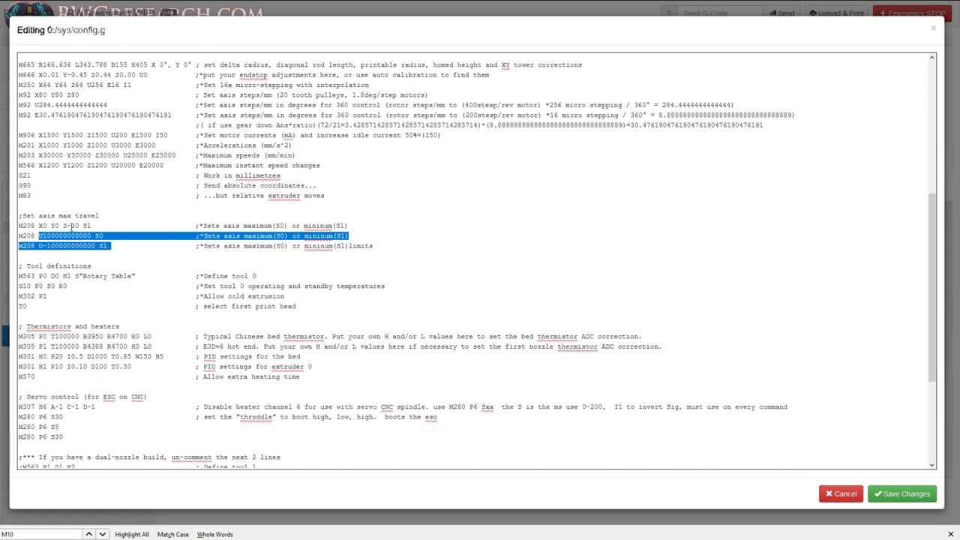
left_click(40, 235)
left_click_drag(39, 236, 92, 237)
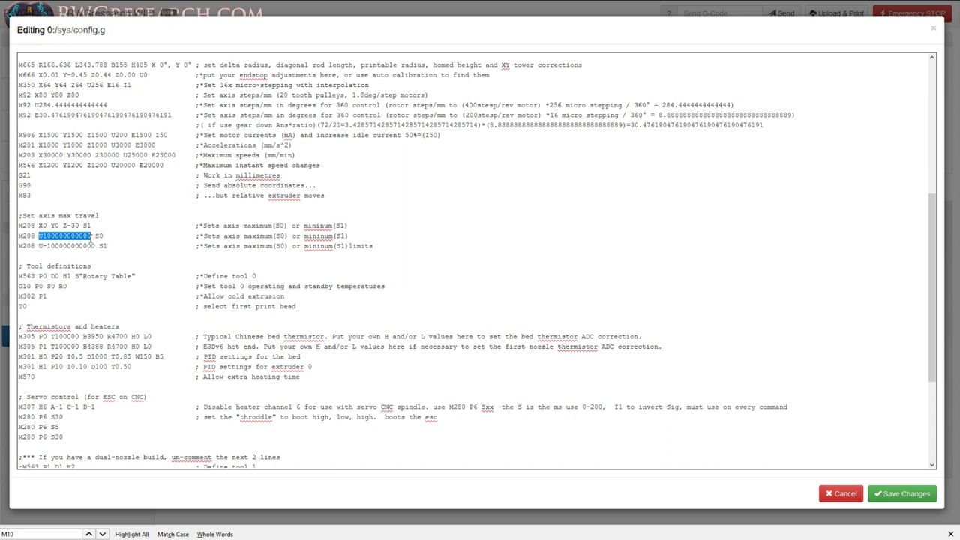
left_click(92, 237)
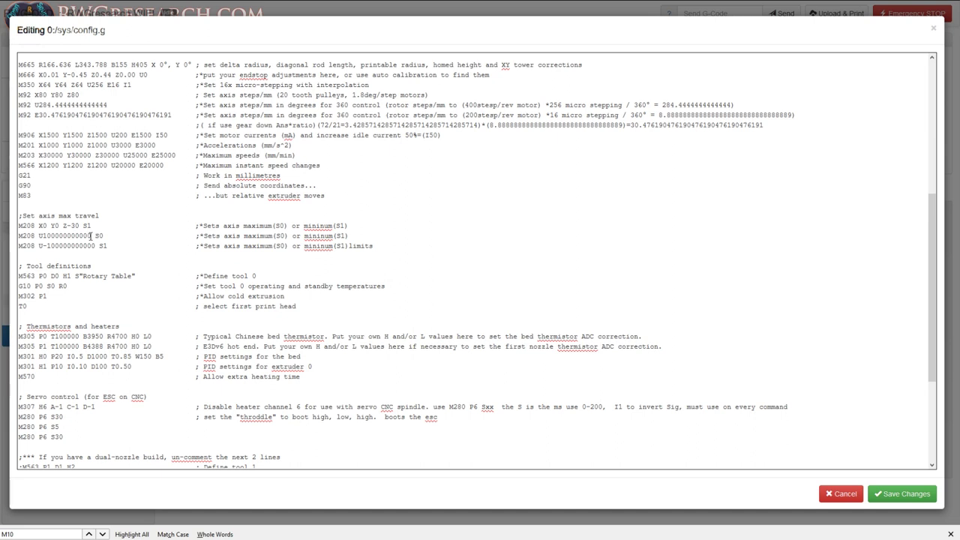
left_click_drag(41, 236, 95, 237)
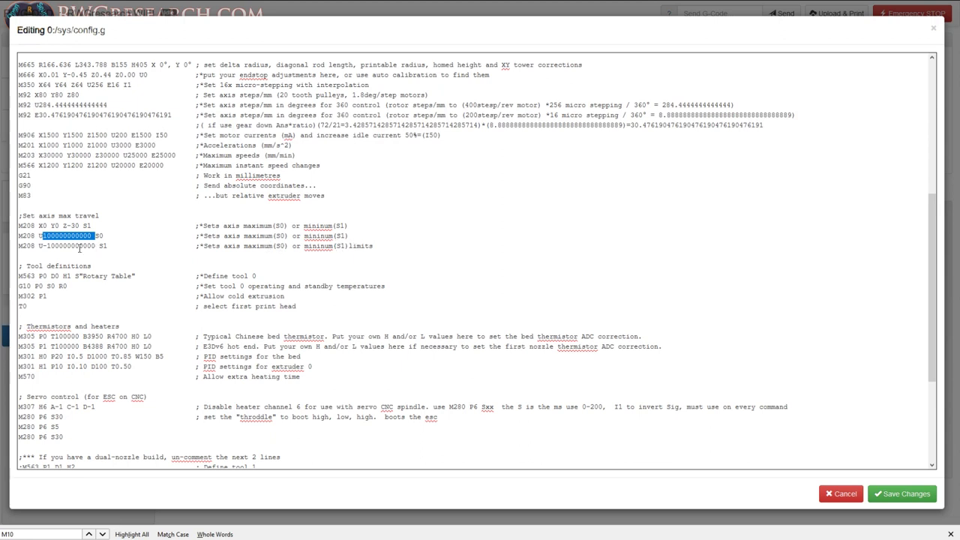
left_click_drag(111, 249, 39, 235)
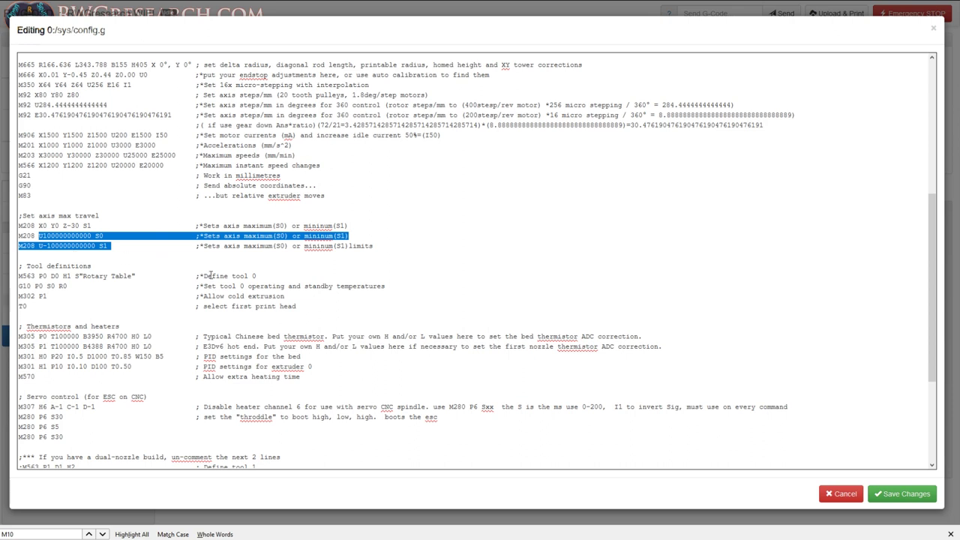
Highlight the "Rotary Table" name parameter in the M563 line that defines tool 0.
scroll(81, 255, "down", 2)
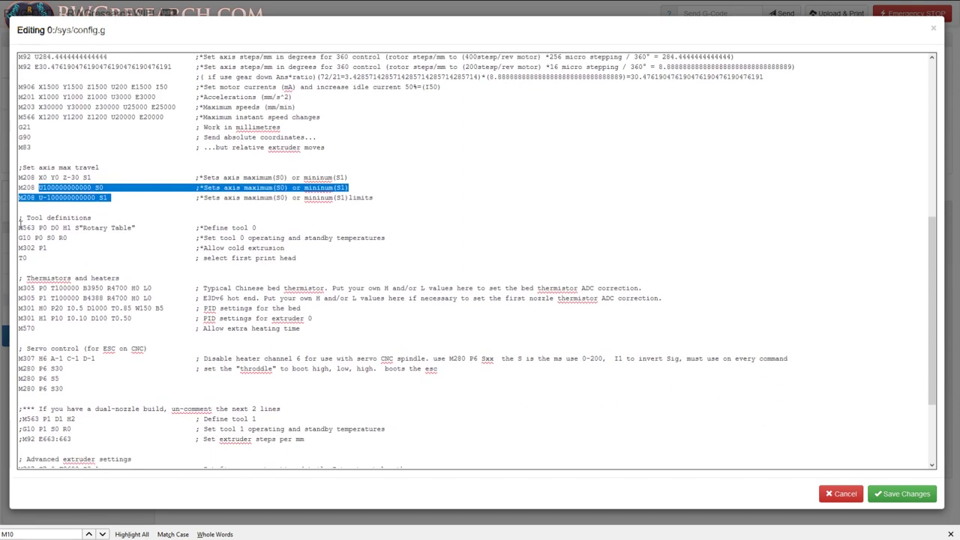
left_click_drag(75, 228, 138, 229)
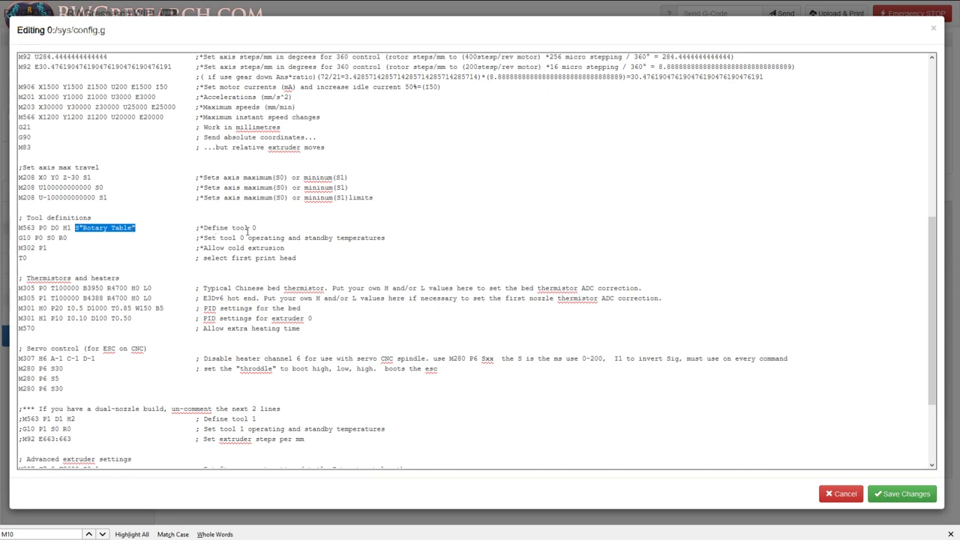
Examine the tool 0 name text in the M563 line and the M302 P1 line that allows cold extrusion.
left_click(81, 227)
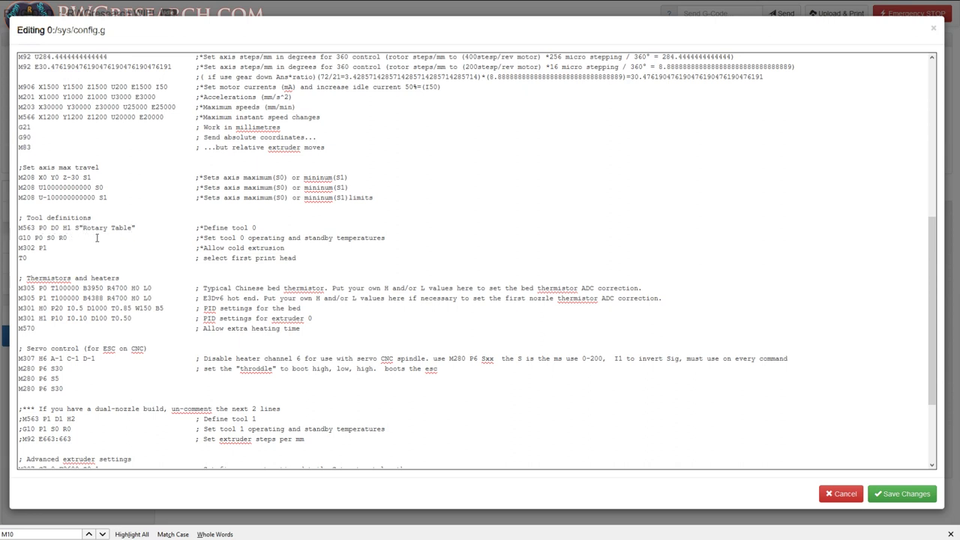
left_click_drag(82, 228, 128, 230)
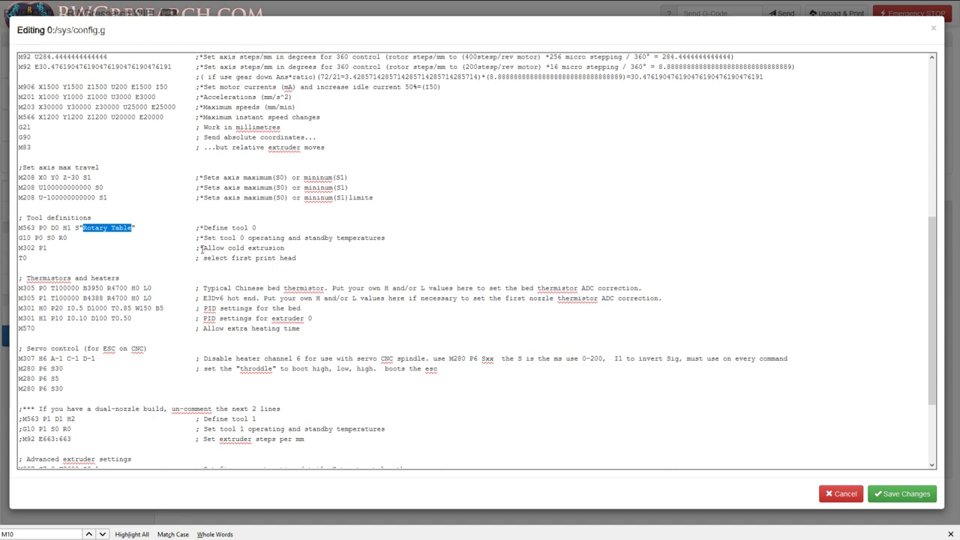
left_click_drag(18, 248, 297, 251)
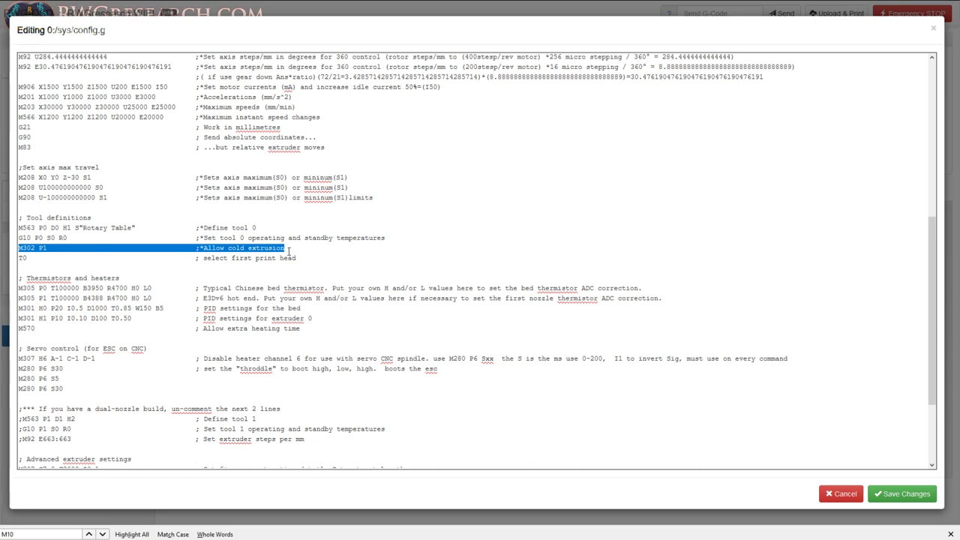
left_click(46, 247)
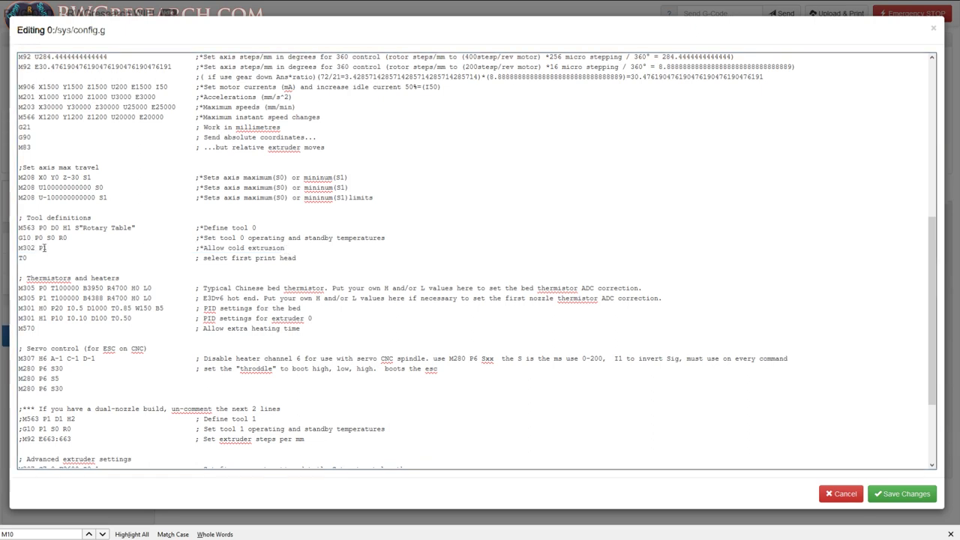
Look over the remaining config.g sections, save the file and reboot the Duet.
scroll(45, 247, "down", 1)
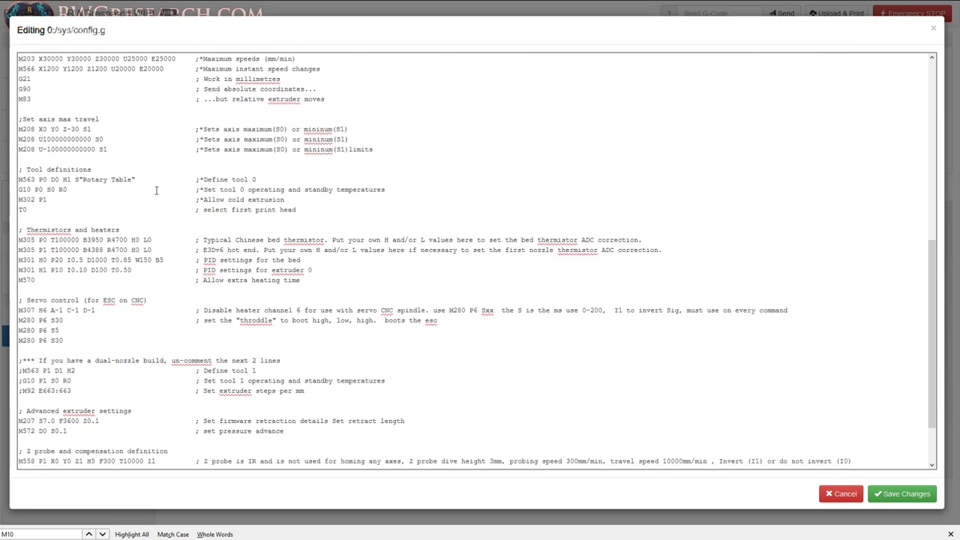
scroll(147, 247, "down", 2)
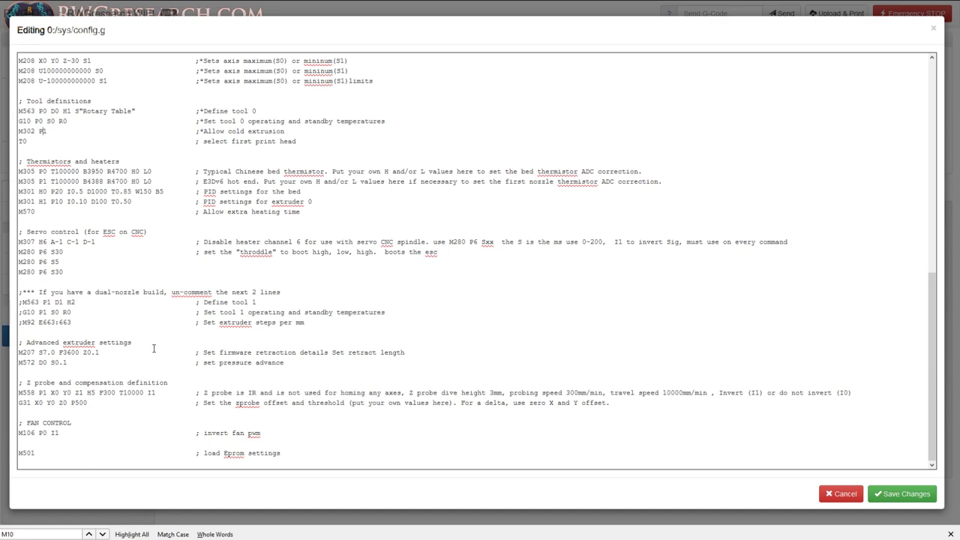
scroll(146, 347, "up", 6)
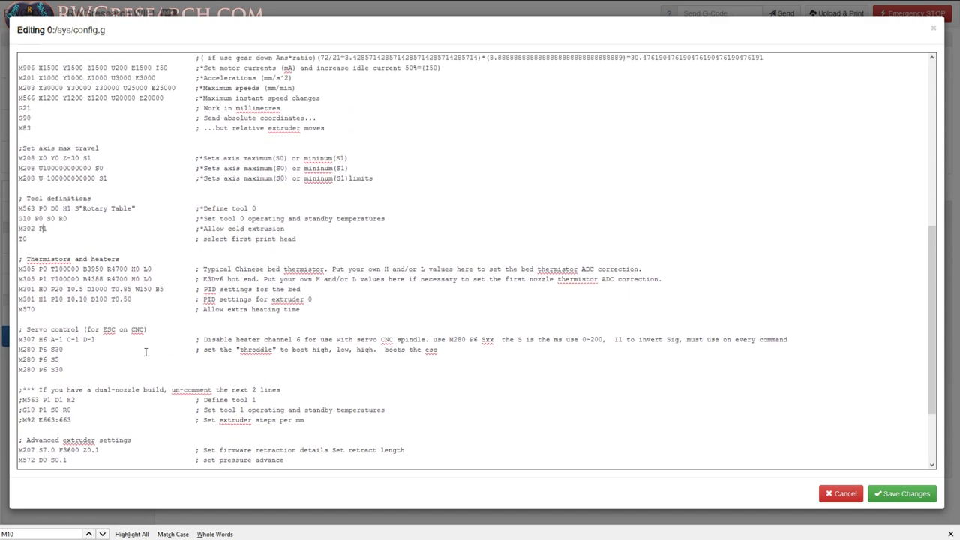
scroll(145, 351, "up", 3)
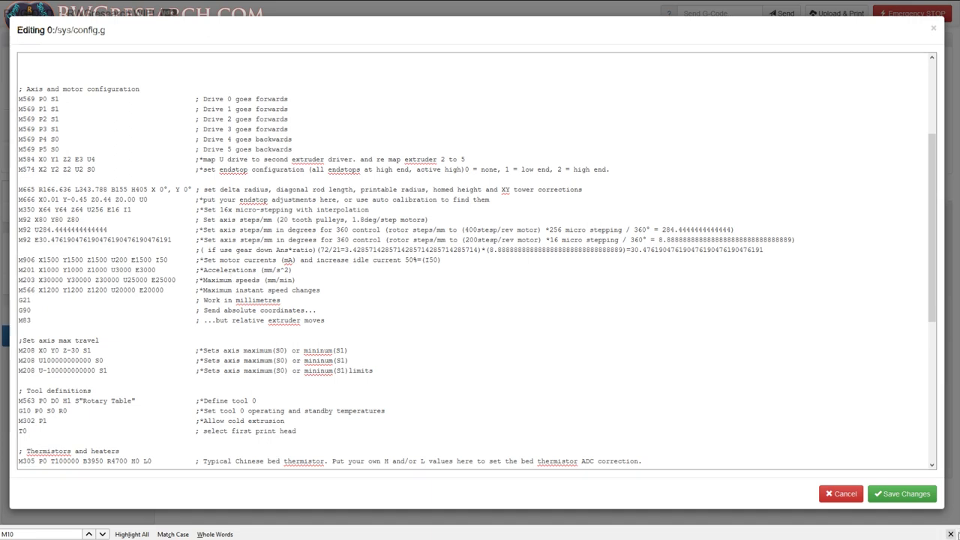
left_click(904, 495)
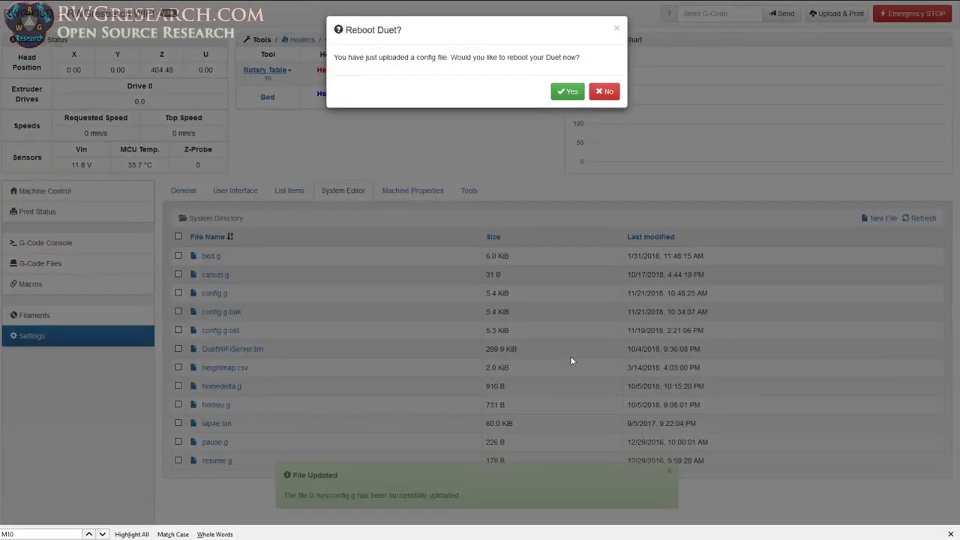
left_click(567, 91)
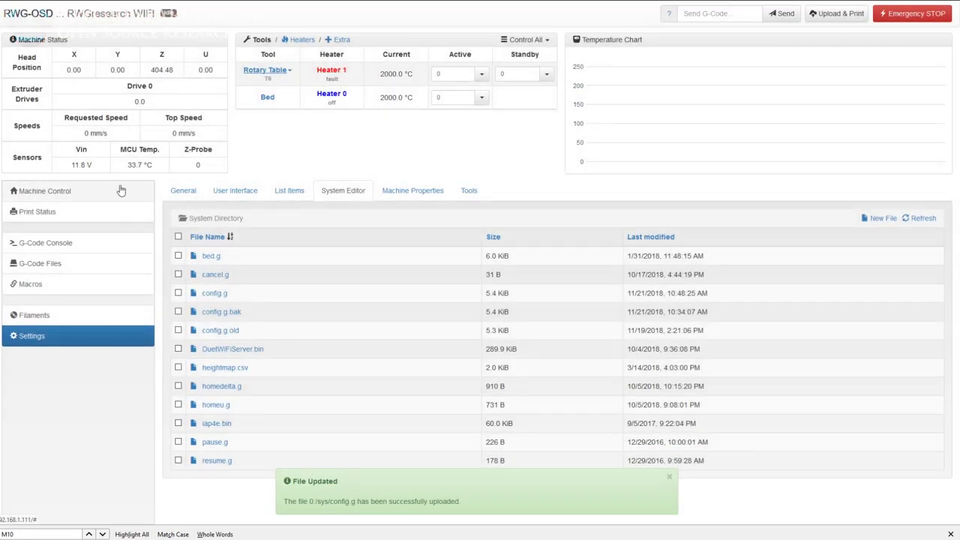
Home all axes of the machine and home the additional U axis separately.
left_click(120, 191)
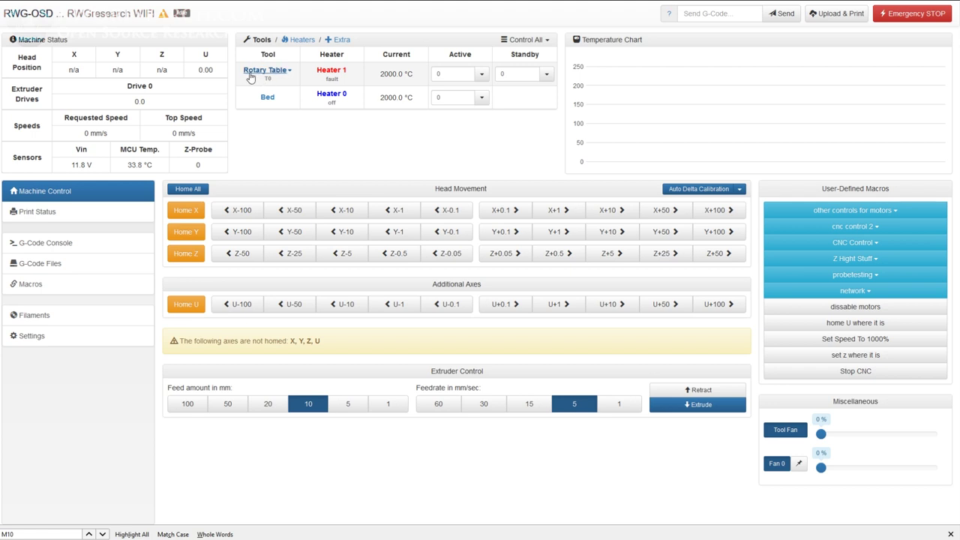
left_click(201, 188)
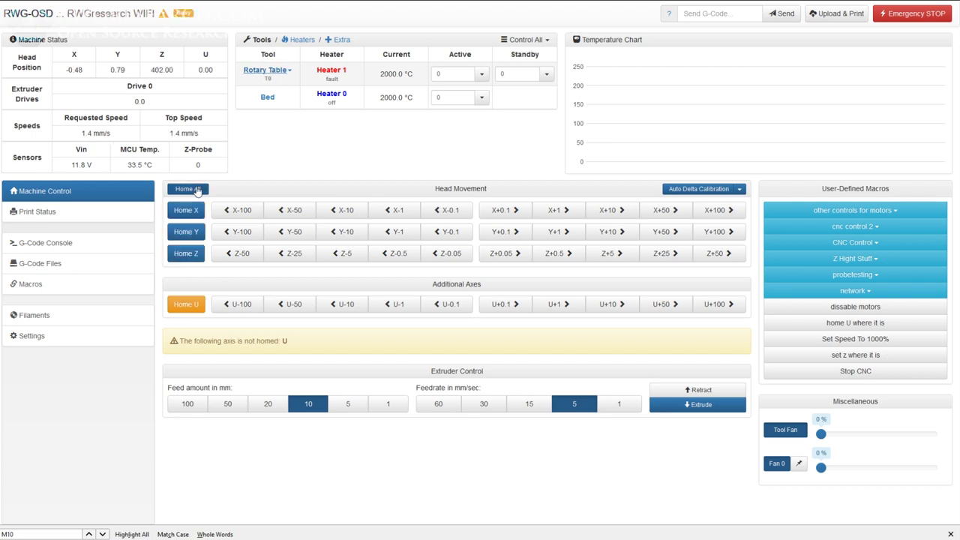
left_click(197, 308)
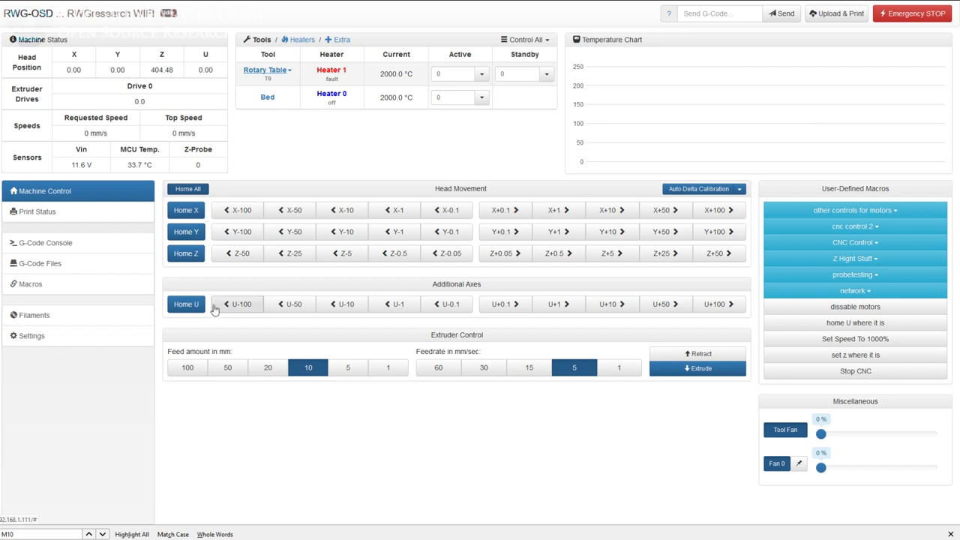
Open homeu.g from the system directory and review its full sequence of U-axis homing commands.
left_click(68, 338)
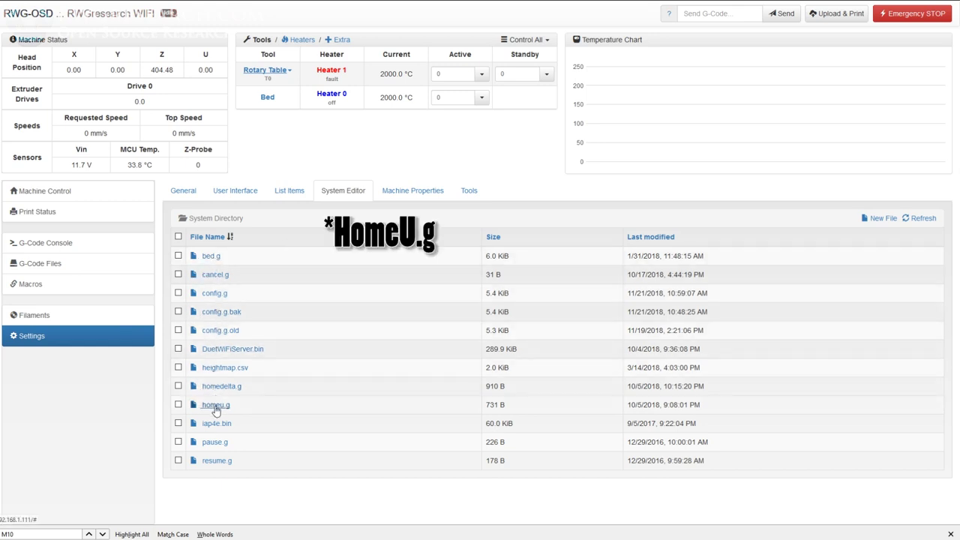
left_click(874, 218)
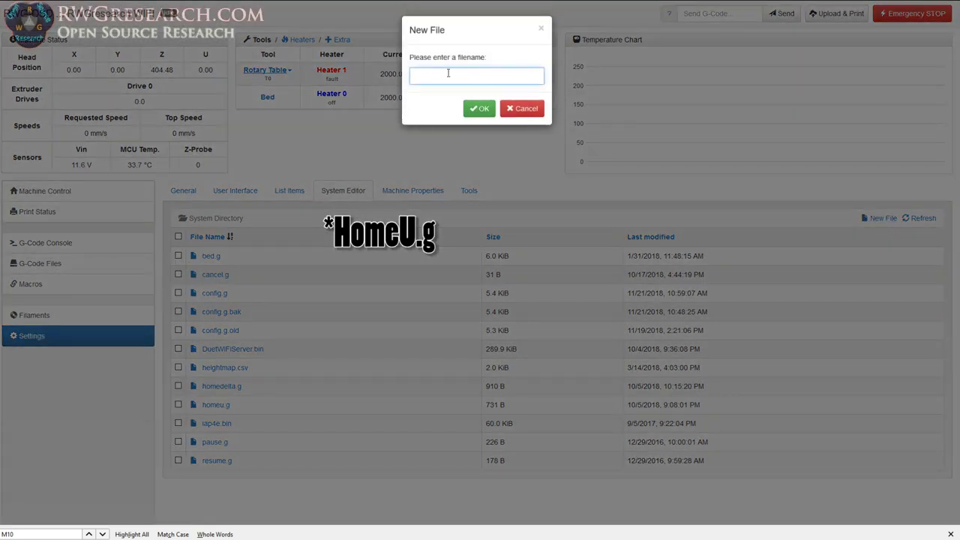
left_click(525, 108)
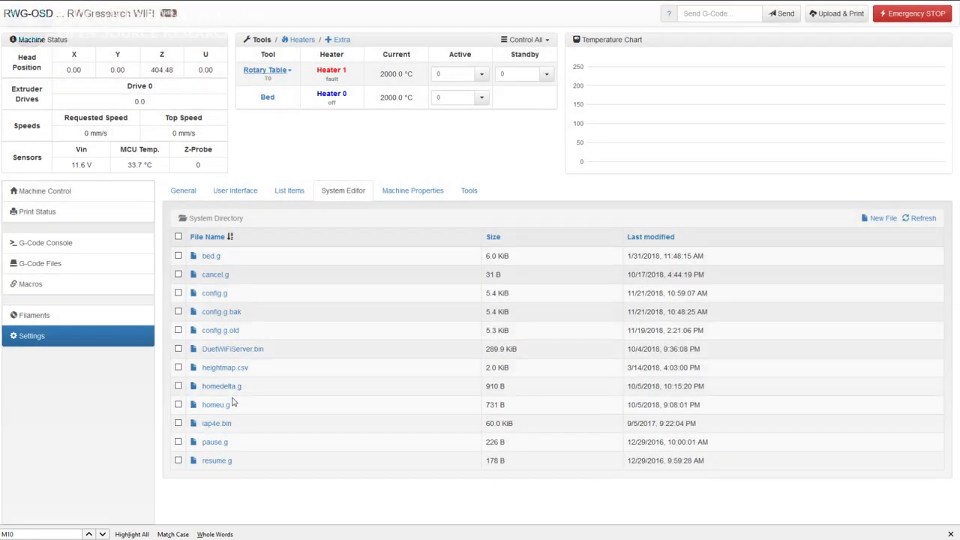
left_click(216, 404)
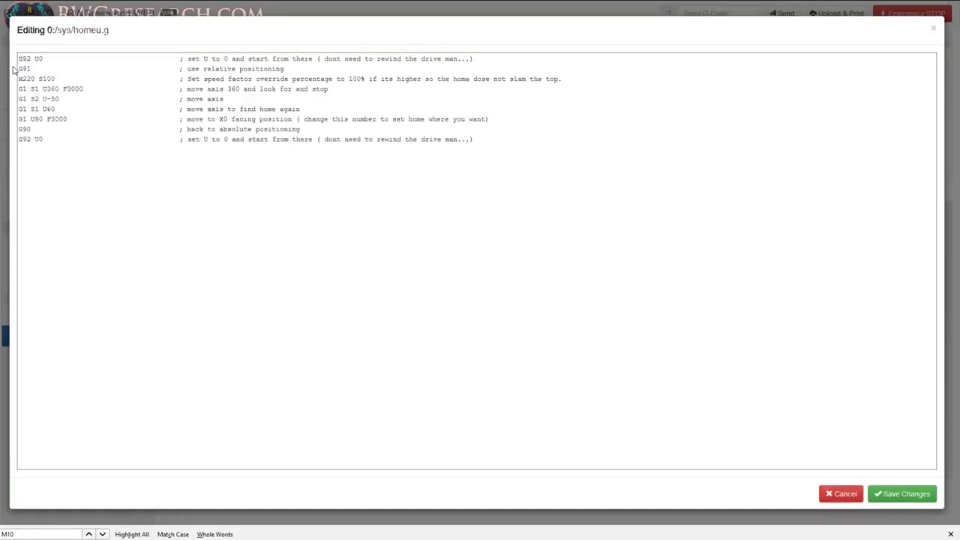
left_click_drag(19, 58, 501, 153)
left_click(496, 166)
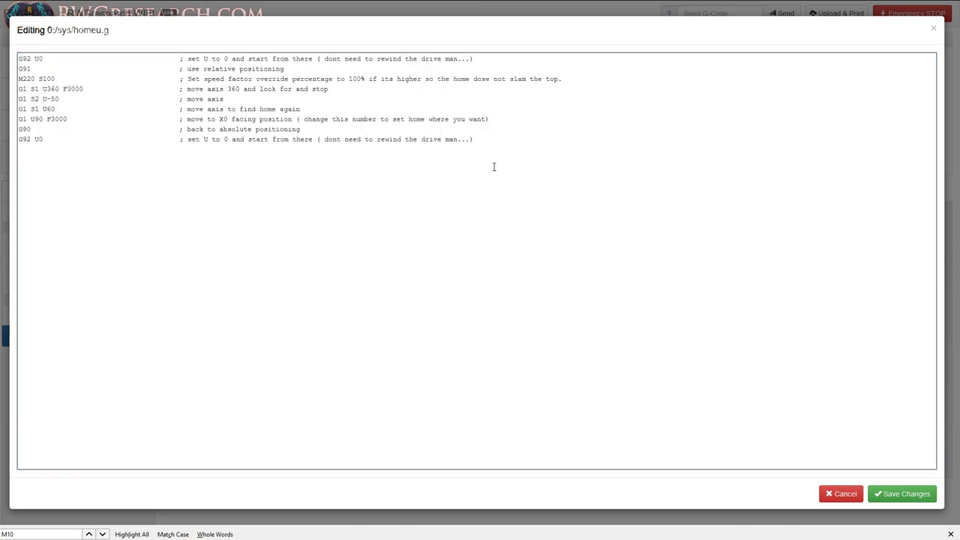